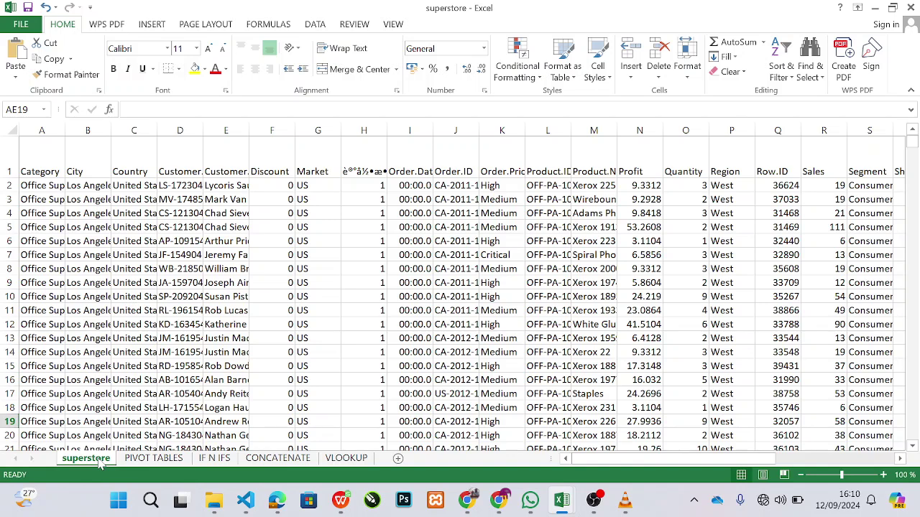
Create a PivotTable from the superstore data range $A$1:$AA$51291 on a new worksheet.
{"action": "left_click", "coordinate": [53, 185]}
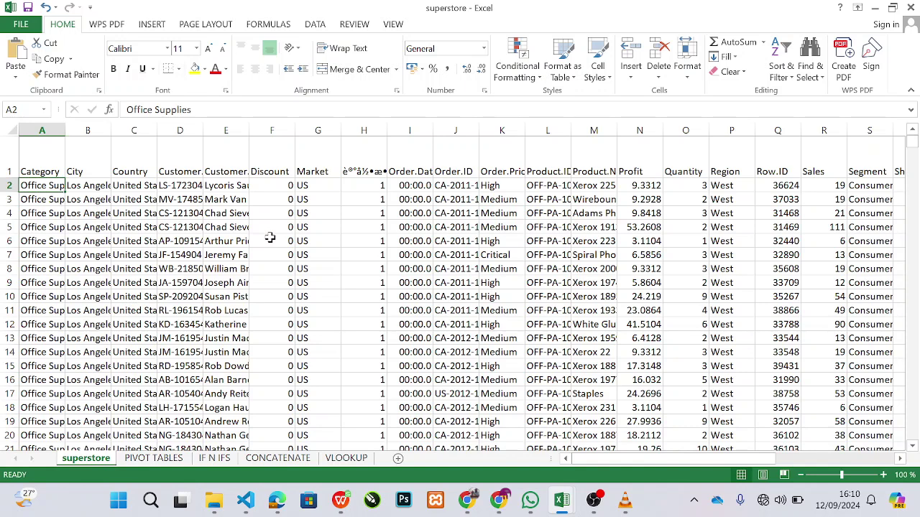
{"action": "left_click", "coordinate": [152, 25]}
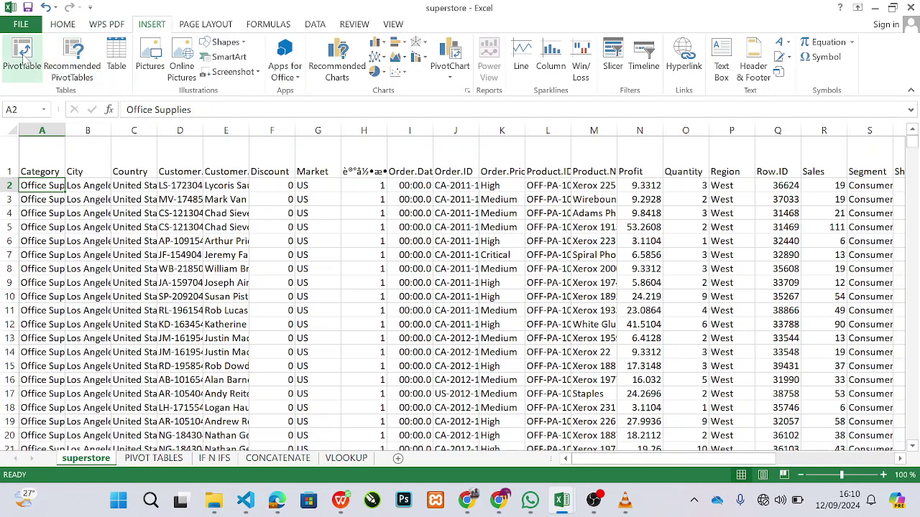
{"action": "left_click", "coordinate": [24, 59]}
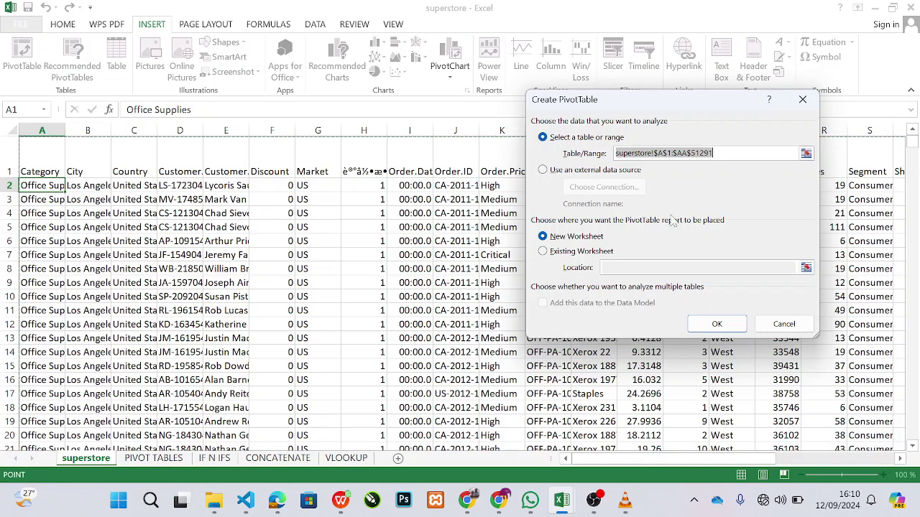
{"action": "left_click", "coordinate": [605, 253]}
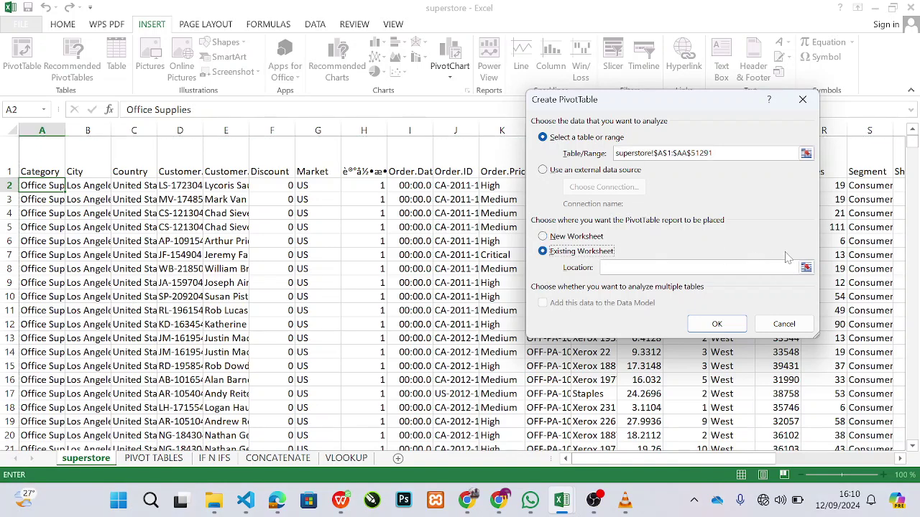
{"action": "left_click", "coordinate": [806, 267]}
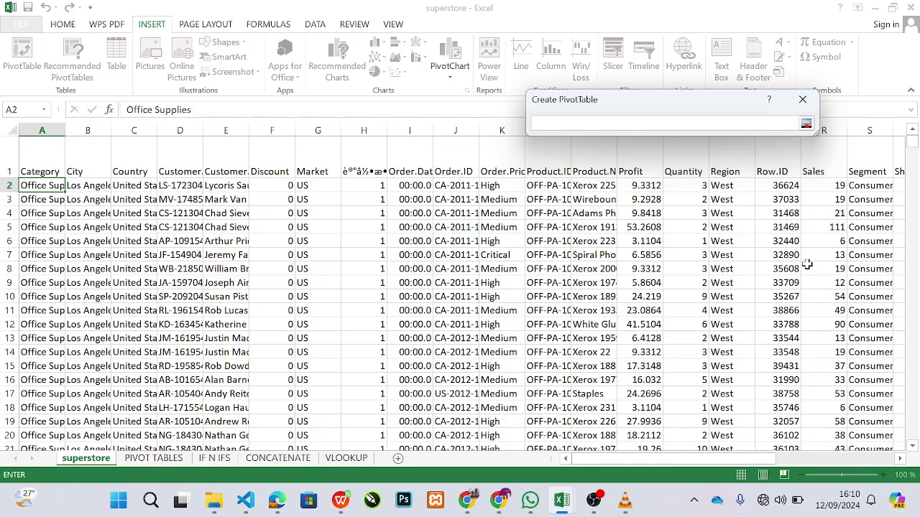
{"action": "left_click", "coordinate": [804, 102]}
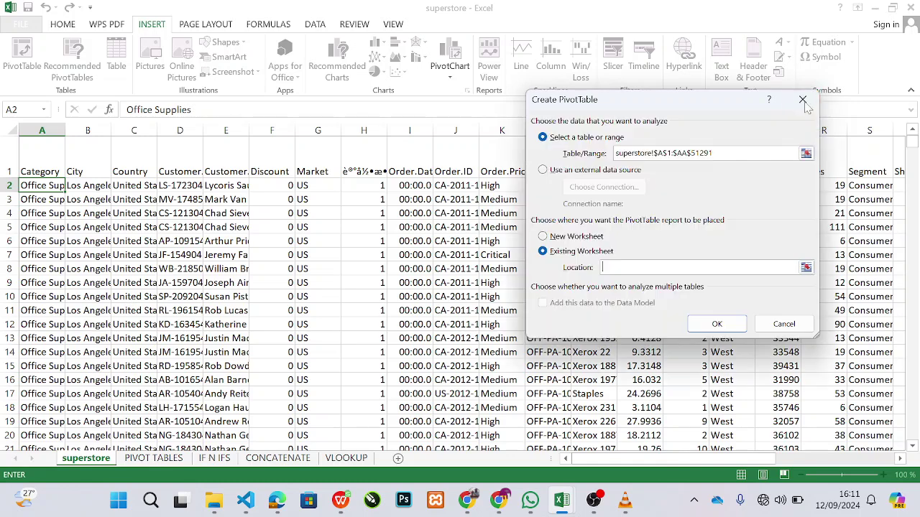
{"action": "left_click", "coordinate": [584, 238]}
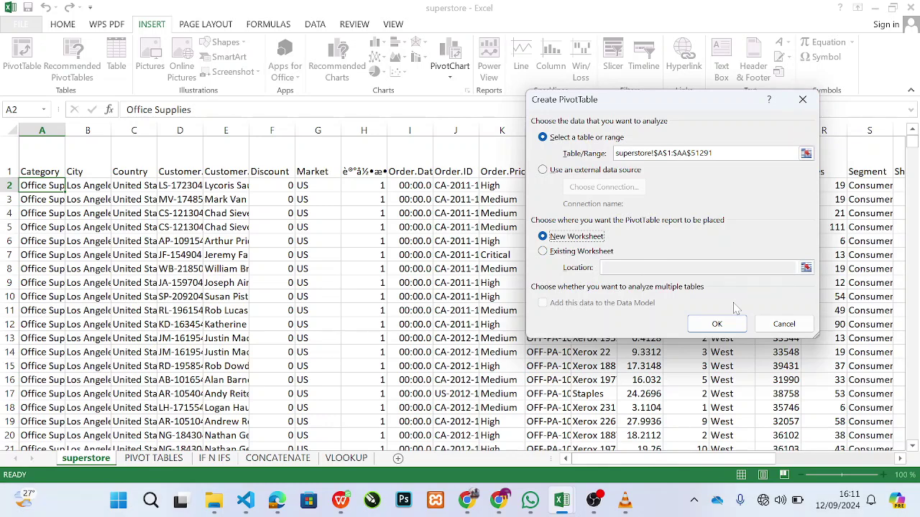
{"action": "left_click", "coordinate": [717, 324]}
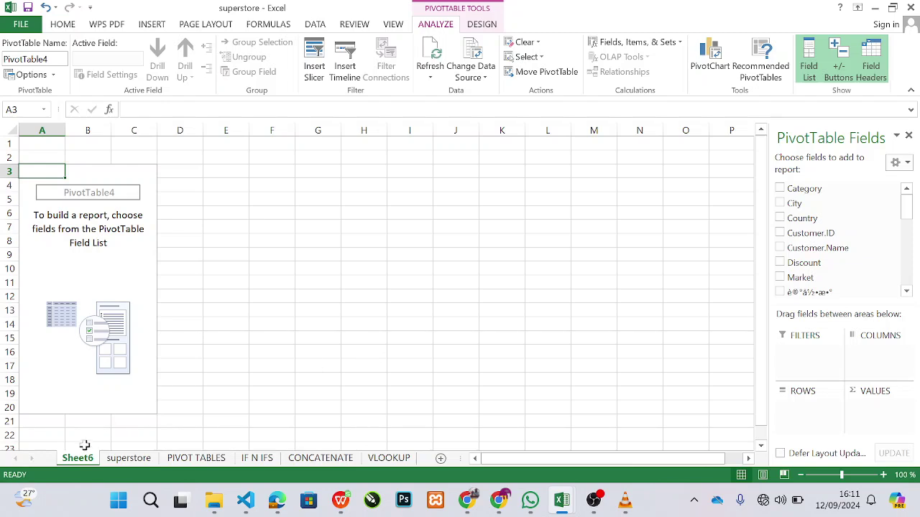
Delete the old empty PIVOT TABLES worksheet from the workbook.
{"action": "right_click", "coordinate": [193, 465]}
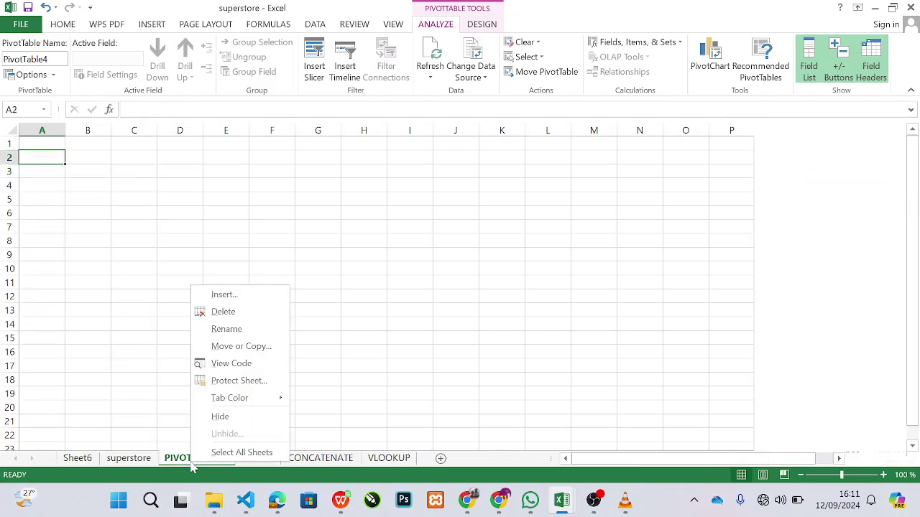
{"action": "left_click", "coordinate": [223, 311]}
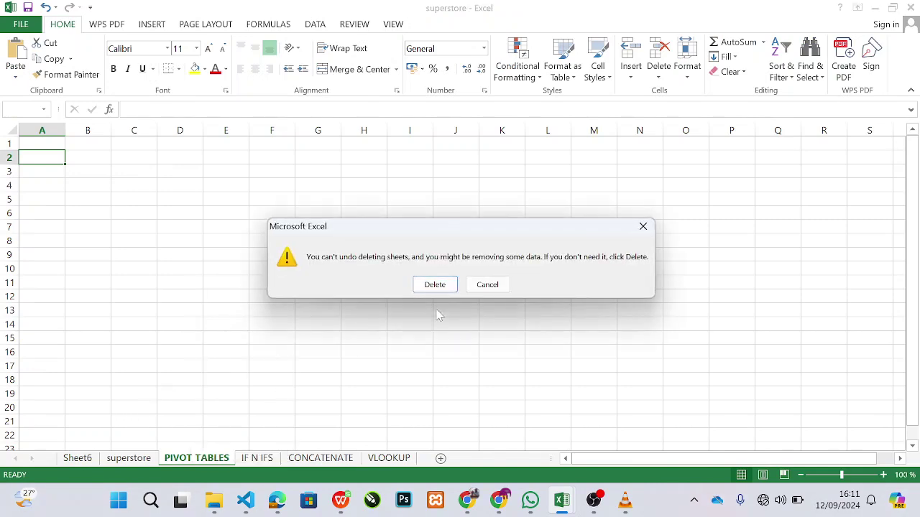
{"action": "left_click", "coordinate": [435, 286]}
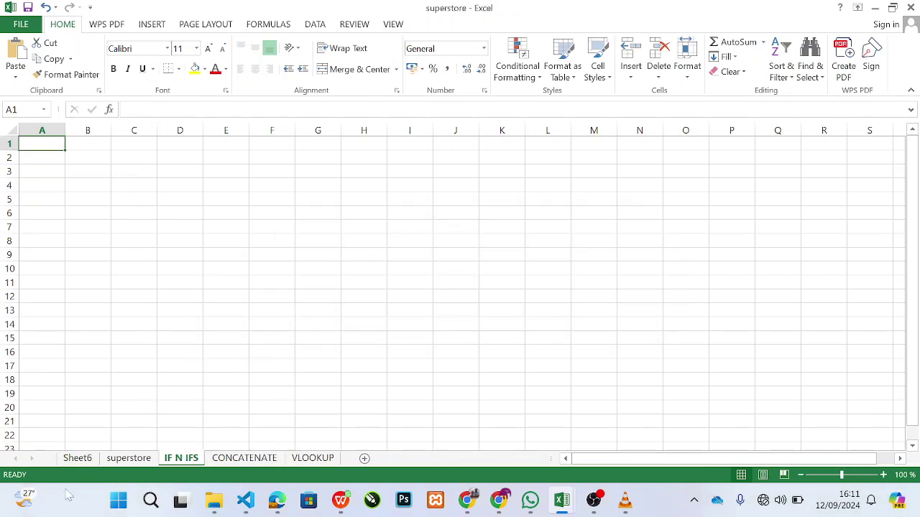
Rename the new pivot worksheet, Sheet6, as PIVOT TABLES.
{"action": "left_click", "coordinate": [79, 459]}
{"action": "right_click", "coordinate": [79, 459]}
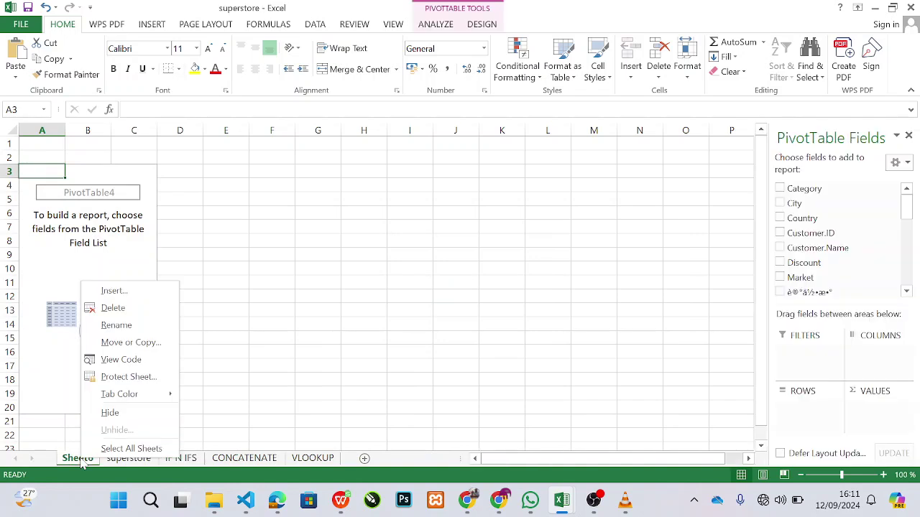
{"action": "left_click", "coordinate": [116, 325]}
{"action": "type", "text": "PIVOT"}
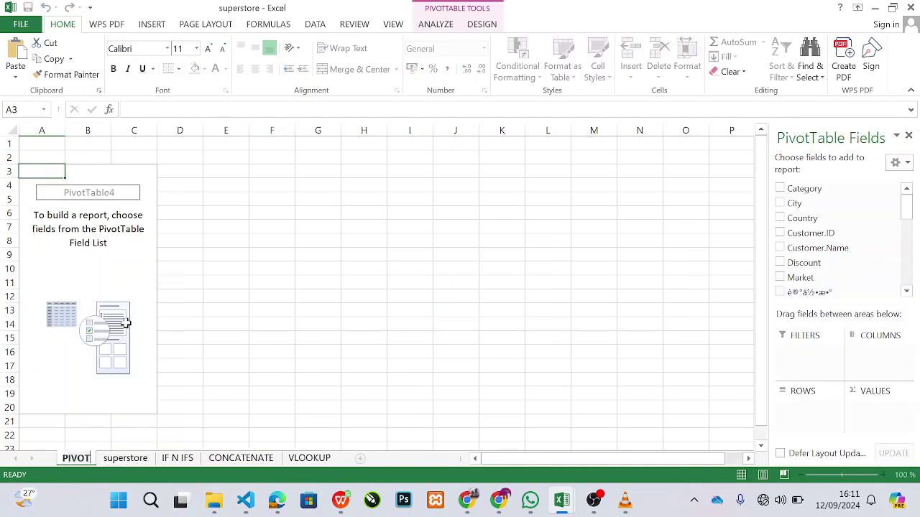
{"action": "type", "text": " TABLE"}
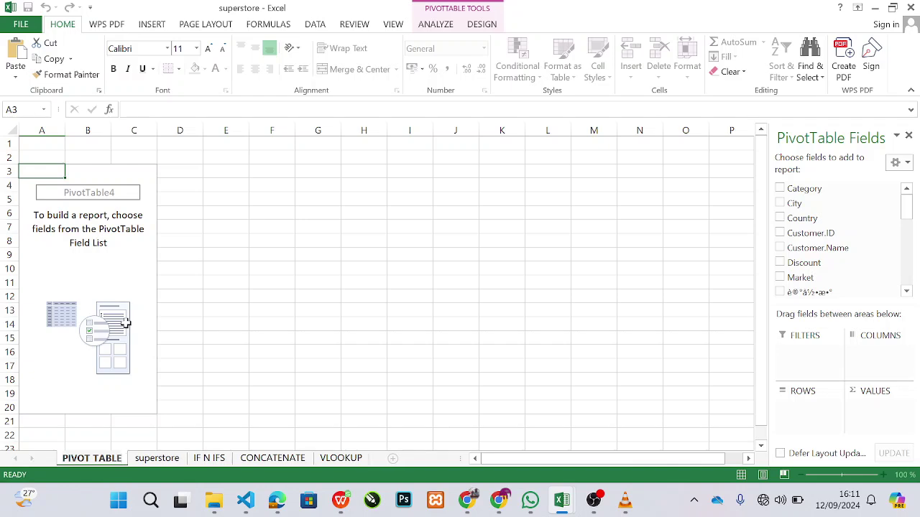
{"action": "type", "text": "S"}
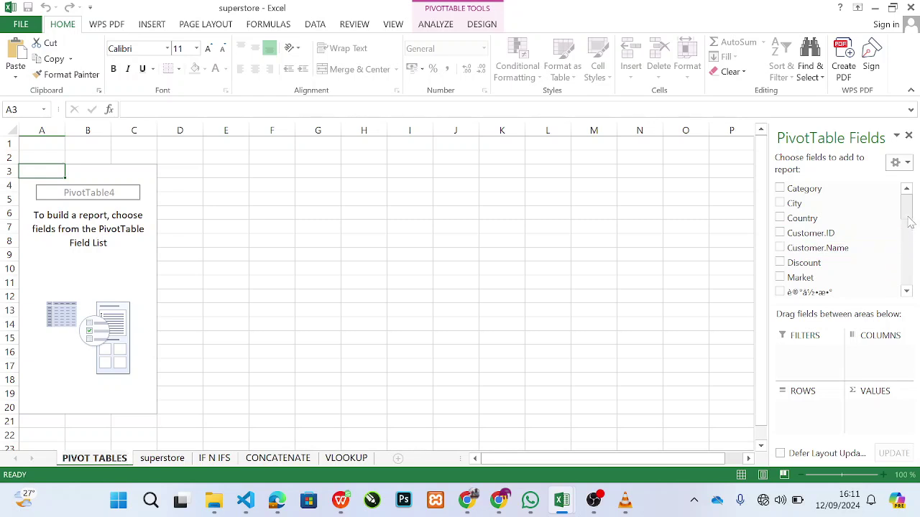
Build the pivot with Product.Name as rows and the sum of Profit as values, and narrow column A.
{"action": "left_click_drag", "start_coordinate": [909, 218], "coordinate": [907, 247]}
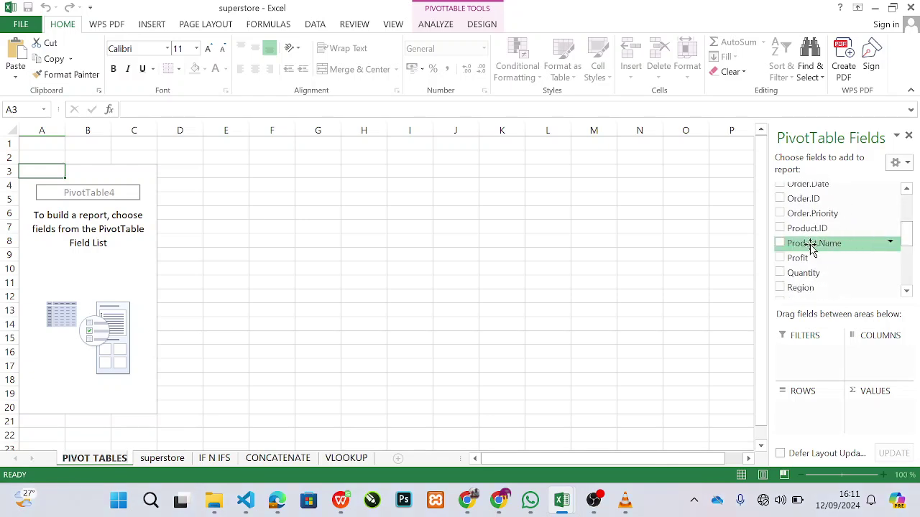
{"action": "left_click_drag", "start_coordinate": [780, 247], "coordinate": [800, 407]}
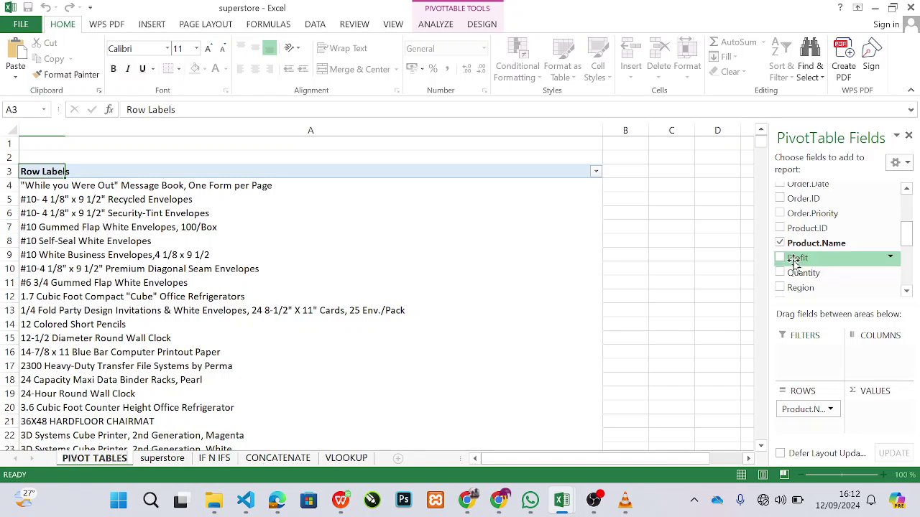
{"action": "left_click_drag", "start_coordinate": [795, 263], "coordinate": [878, 406]}
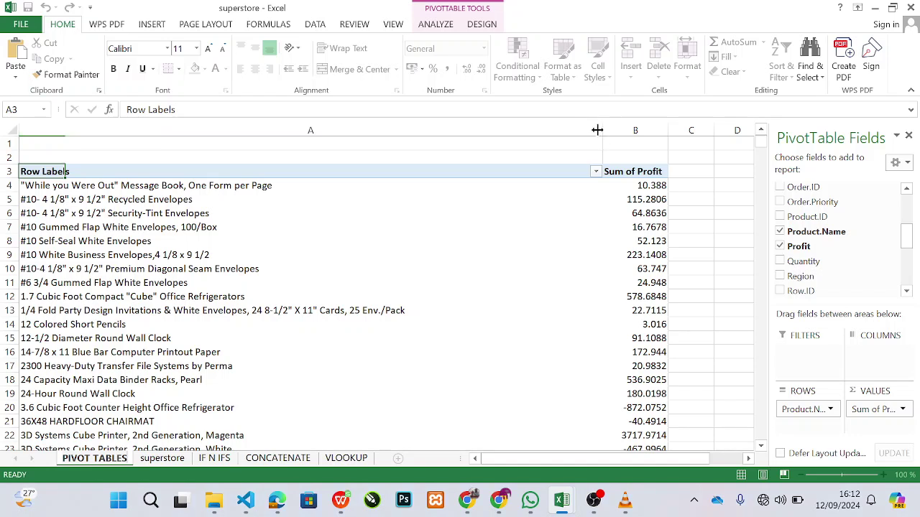
{"action": "left_click_drag", "start_coordinate": [602, 131], "coordinate": [386, 144]}
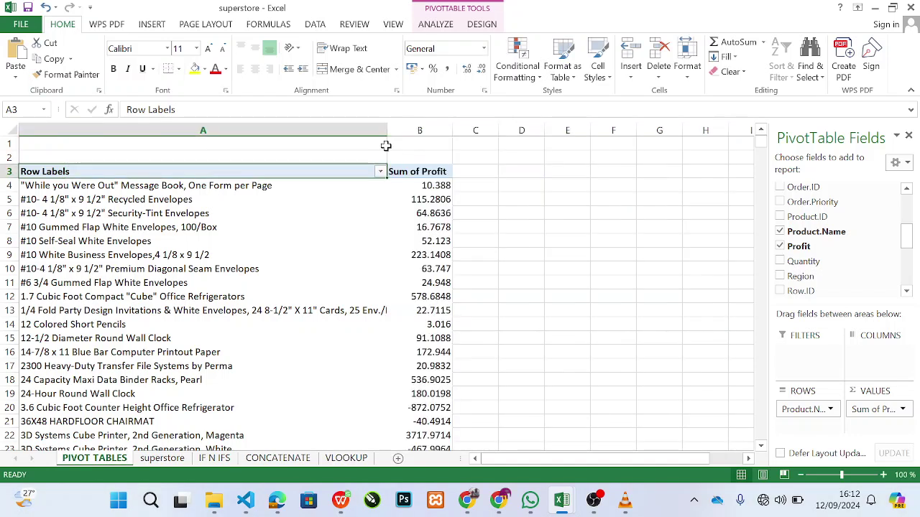
Go through the Count, Average, Max, Min and Product summary options for the Profit values and apply Sum.
{"action": "left_click", "coordinate": [902, 409]}
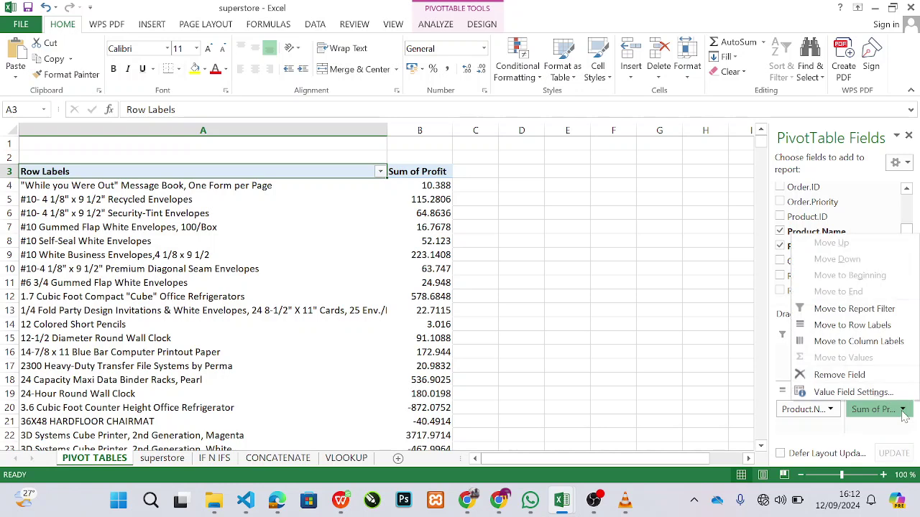
{"action": "left_click", "coordinate": [868, 394]}
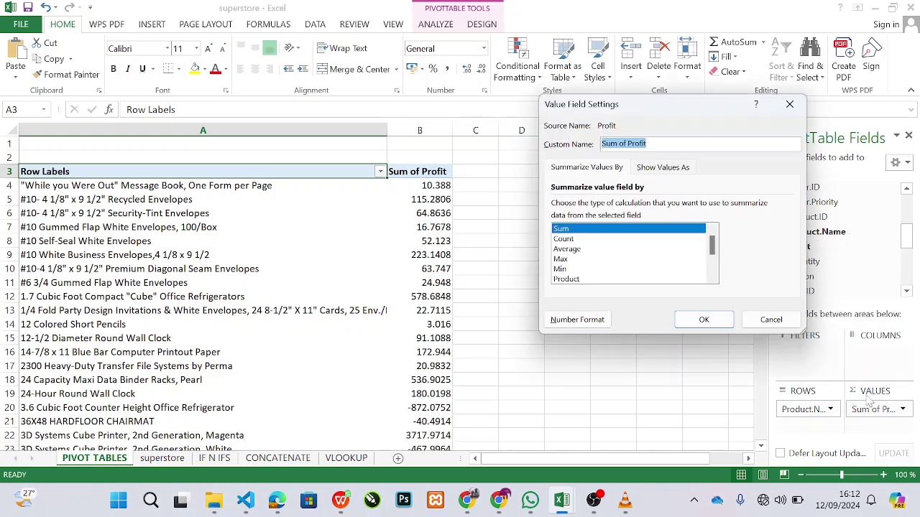
{"action": "left_click", "coordinate": [568, 241]}
{"action": "left_click", "coordinate": [572, 249]}
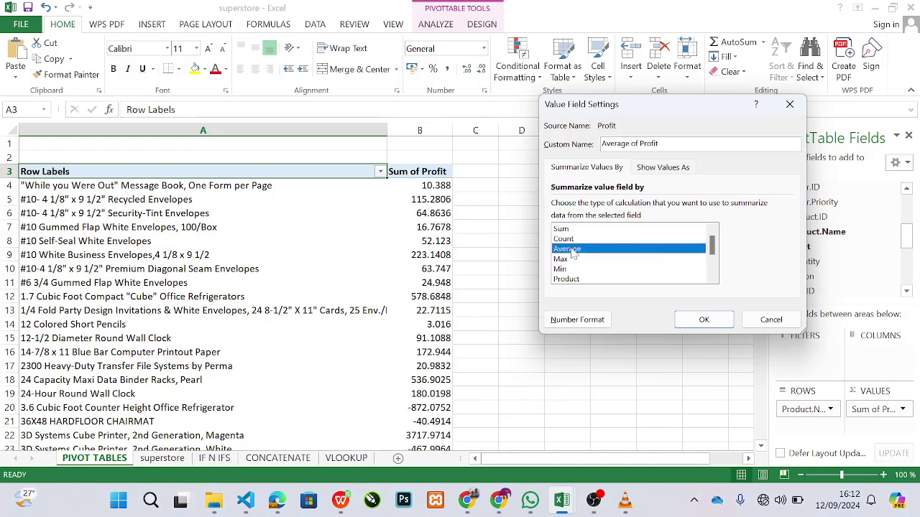
{"action": "left_click", "coordinate": [571, 260]}
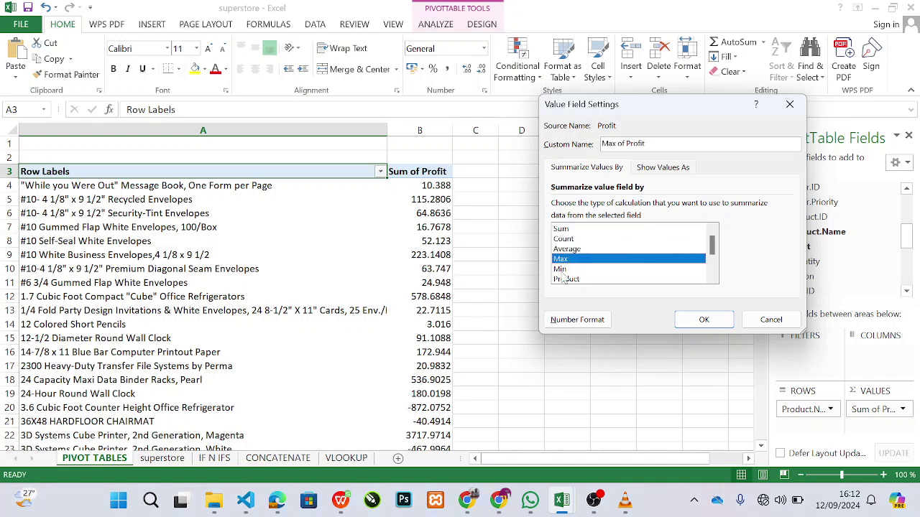
{"action": "left_click", "coordinate": [560, 271]}
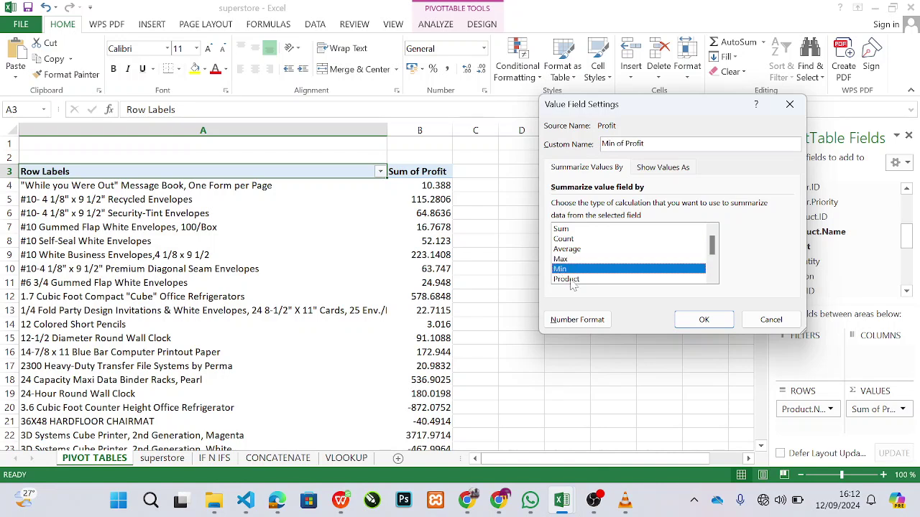
{"action": "left_click", "coordinate": [572, 281]}
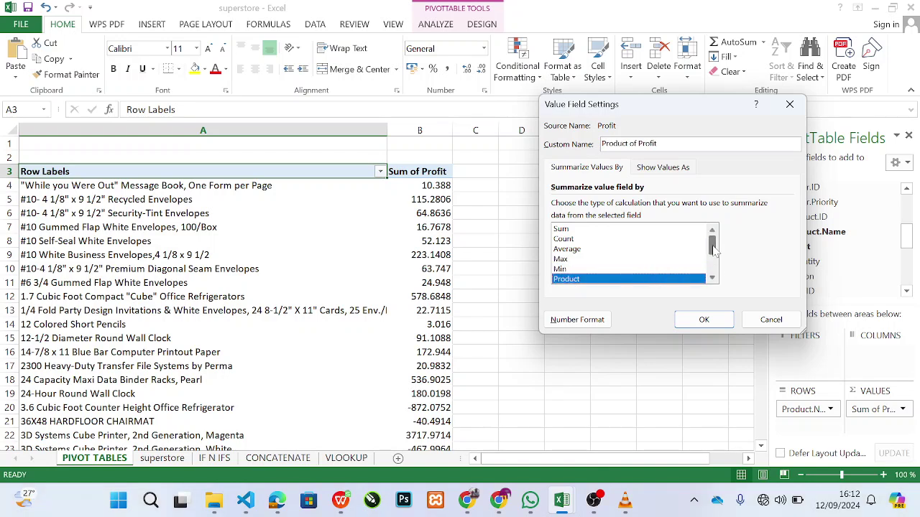
{"action": "scroll", "coordinate": [710, 274], "scroll_direction": "down", "scroll_amount": 2}
{"action": "scroll", "coordinate": [712, 279], "scroll_direction": "up", "scroll_amount": 2}
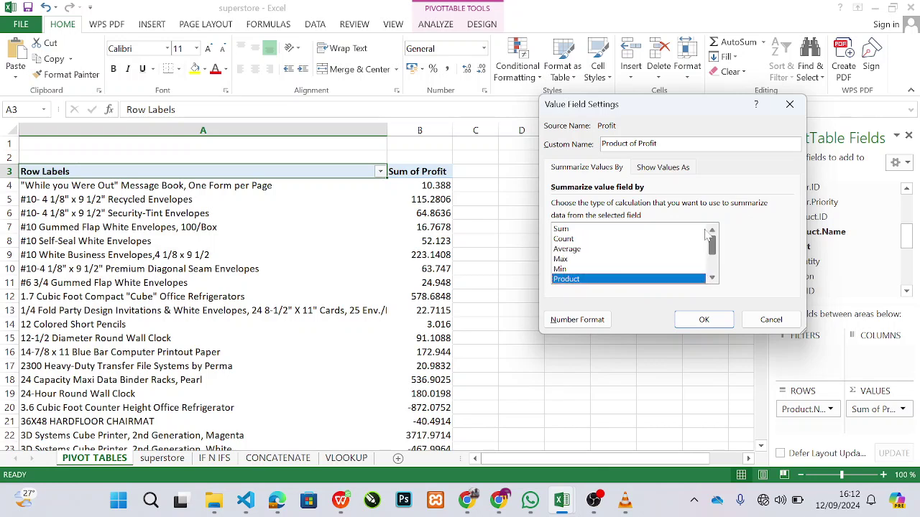
{"action": "left_click", "coordinate": [581, 230]}
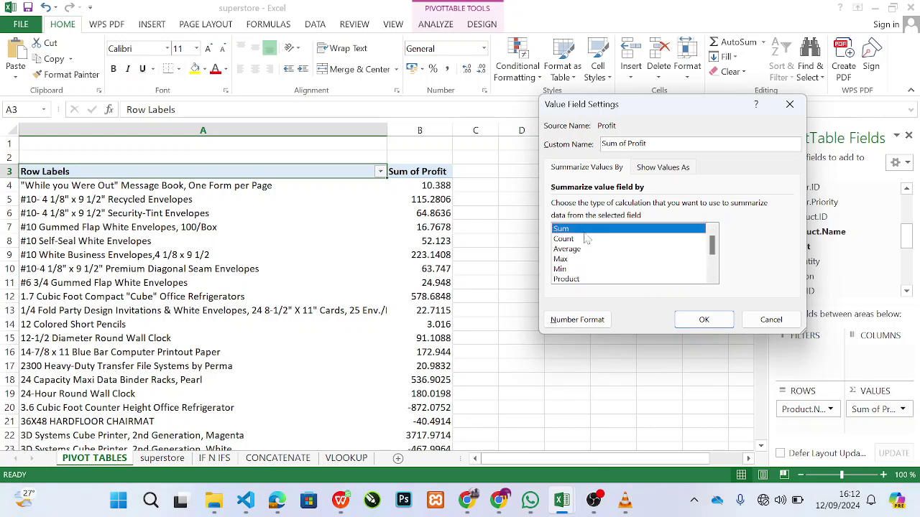
{"action": "left_click", "coordinate": [705, 321]}
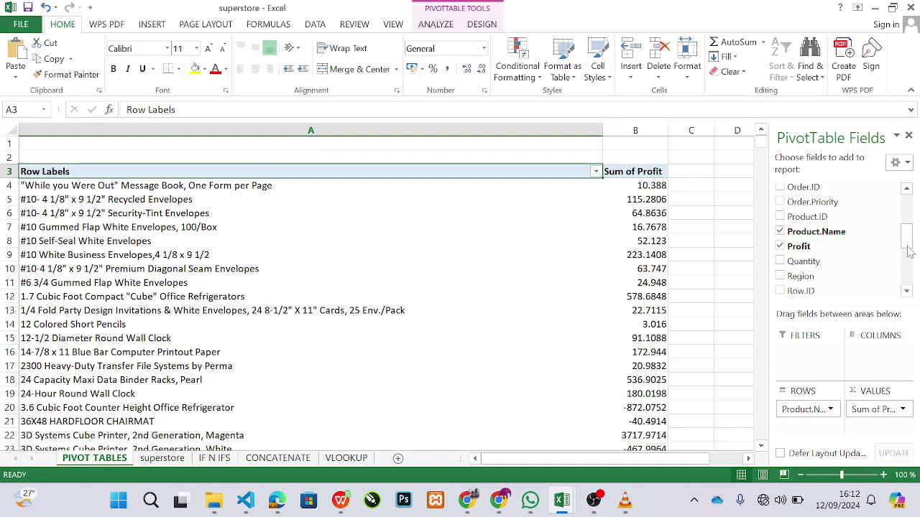
Add Sales as a second summed value field in the PivotTable and narrow column A.
{"action": "left_click_drag", "start_coordinate": [909, 246], "coordinate": [911, 263]}
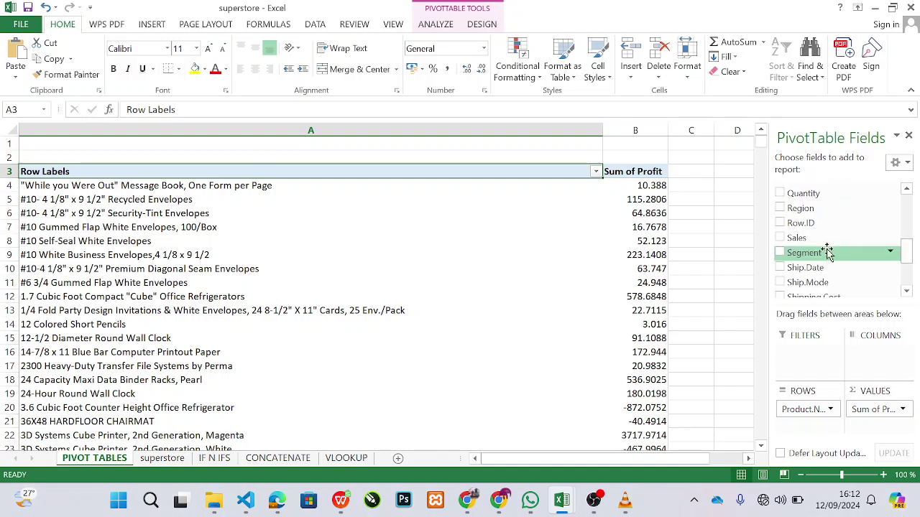
{"action": "left_click_drag", "start_coordinate": [796, 242], "coordinate": [876, 435]}
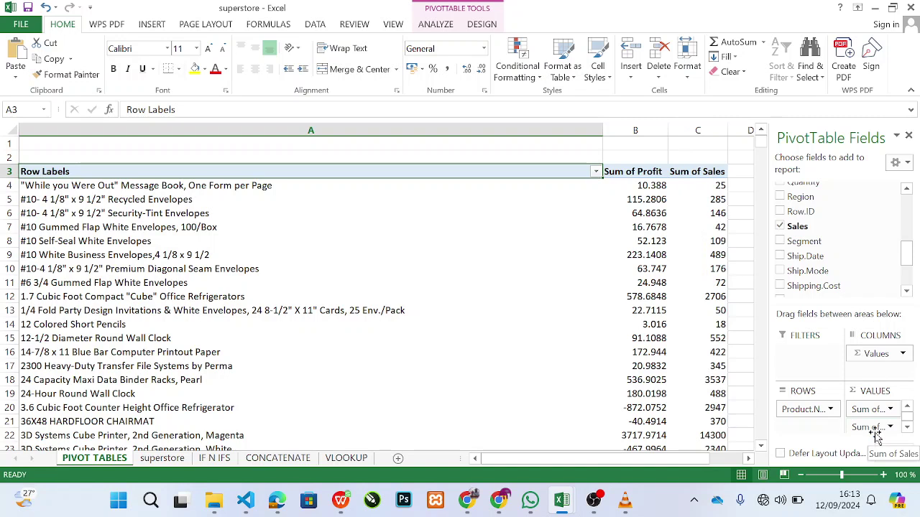
{"action": "left_click_drag", "start_coordinate": [602, 130], "coordinate": [429, 130]}
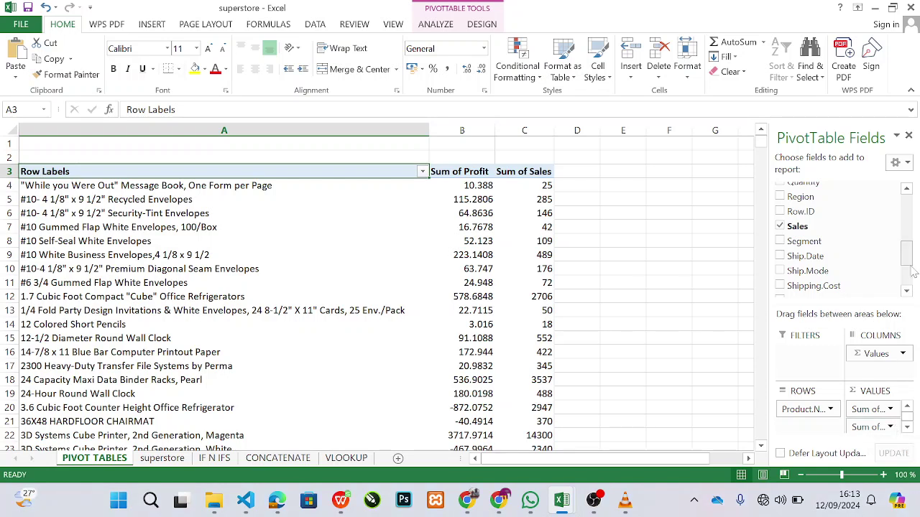
Add Region as a column field of the PivotTable and narrow column A to show the region columns.
{"action": "mouse_move", "coordinate": [908, 259]}
{"action": "left_mouse_down"}
{"action": "mouse_move", "coordinate": [908, 222]}
{"action": "mouse_move", "coordinate": [914, 244]}
{"action": "left_mouse_up"}
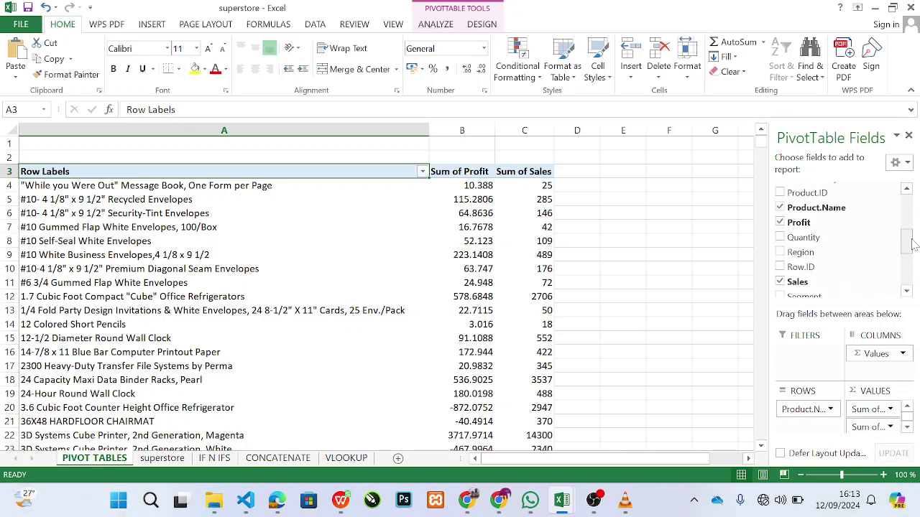
{"action": "left_click_drag", "start_coordinate": [785, 259], "coordinate": [871, 369]}
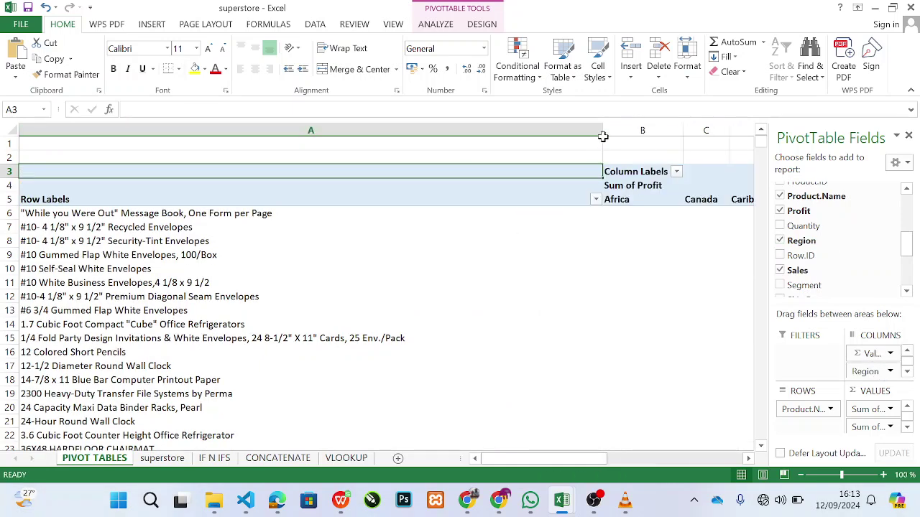
{"action": "left_click_drag", "start_coordinate": [603, 136], "coordinate": [316, 138]}
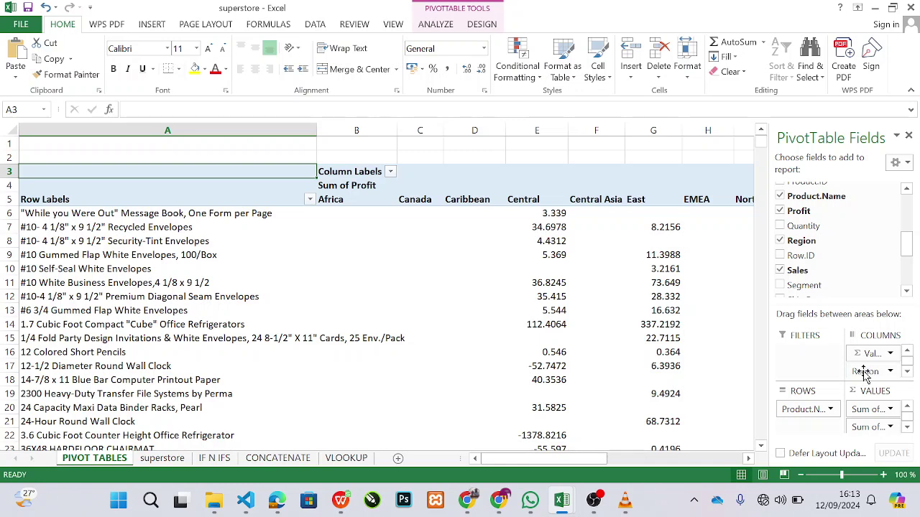
{"action": "left_click", "coordinate": [908, 374]}
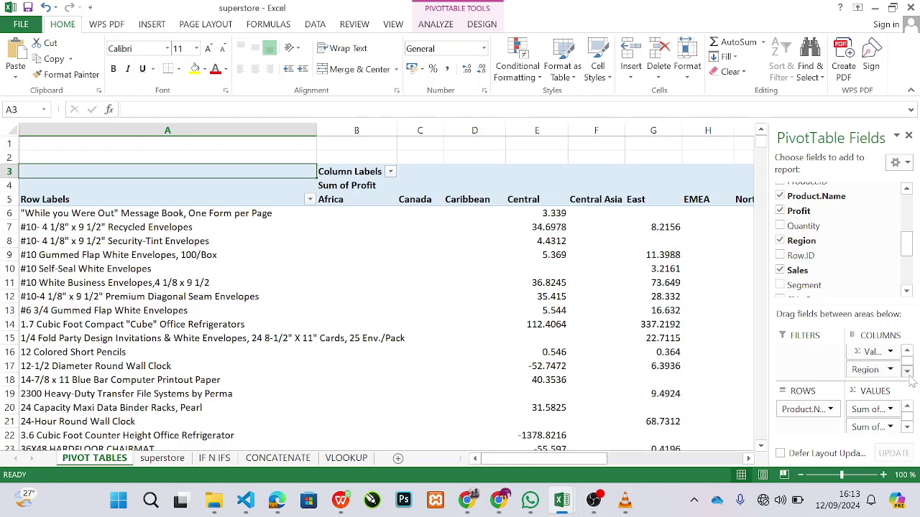
Remove Region from the PivotTable's column fields, add it as a row field under Product.Name, and narrow column A.
{"action": "left_click", "coordinate": [866, 369]}
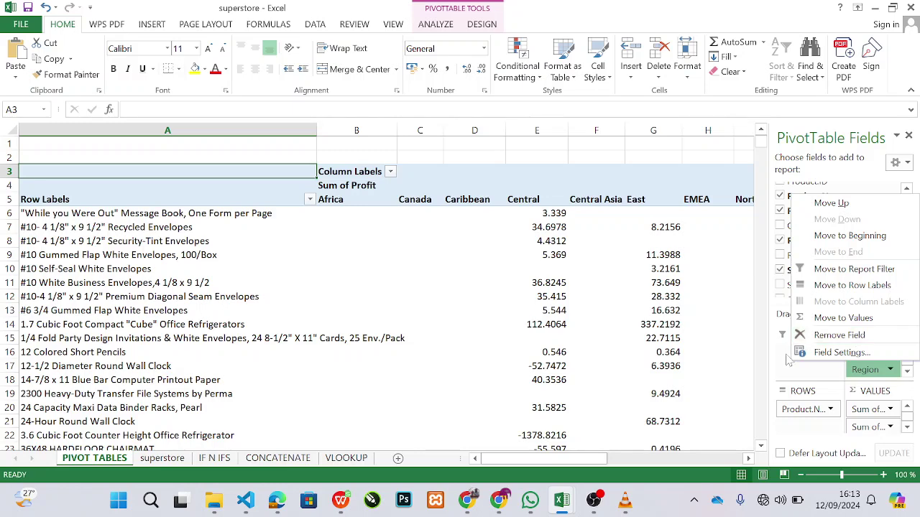
{"action": "left_click", "coordinate": [819, 336]}
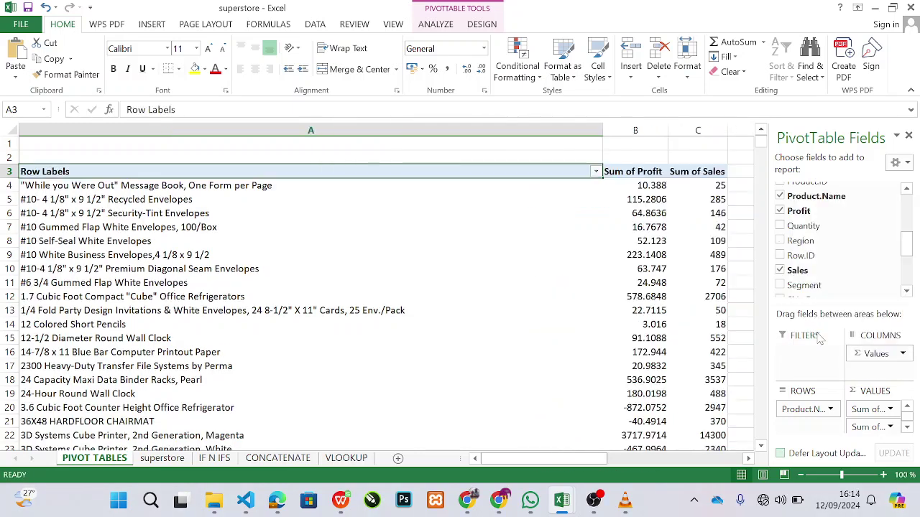
{"action": "left_click", "coordinate": [780, 242]}
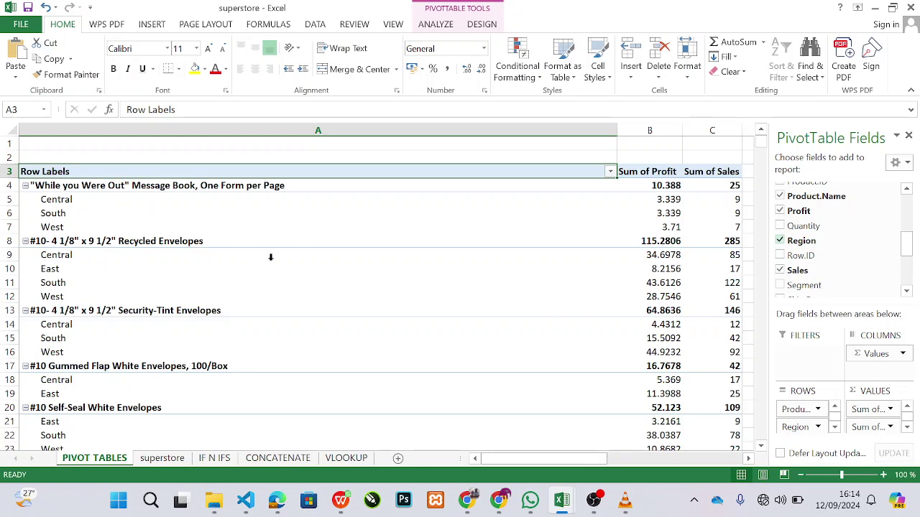
{"action": "left_click_drag", "start_coordinate": [614, 130], "coordinate": [295, 154]}
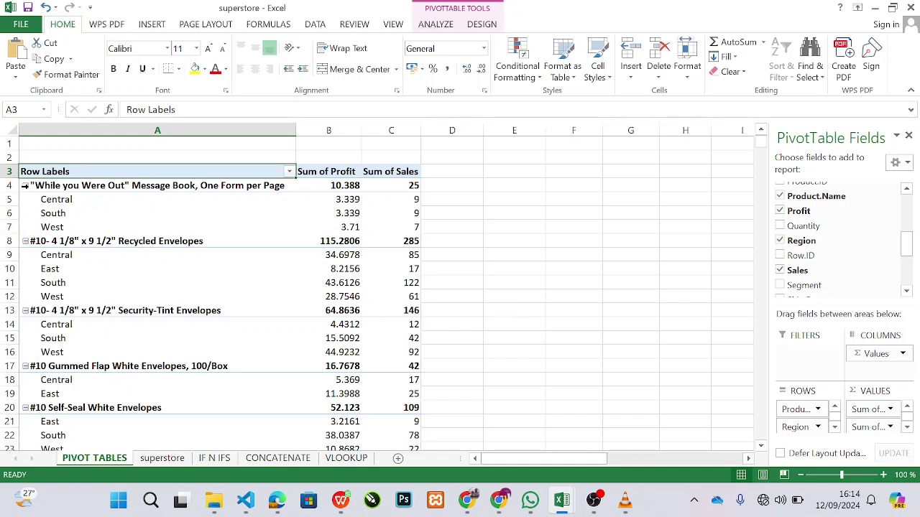
Collapse only the region rows under the "While you Were Out" Message Book product in the PivotTable.
{"action": "left_click", "coordinate": [72, 186]}
{"action": "right_click", "coordinate": [71, 191]}
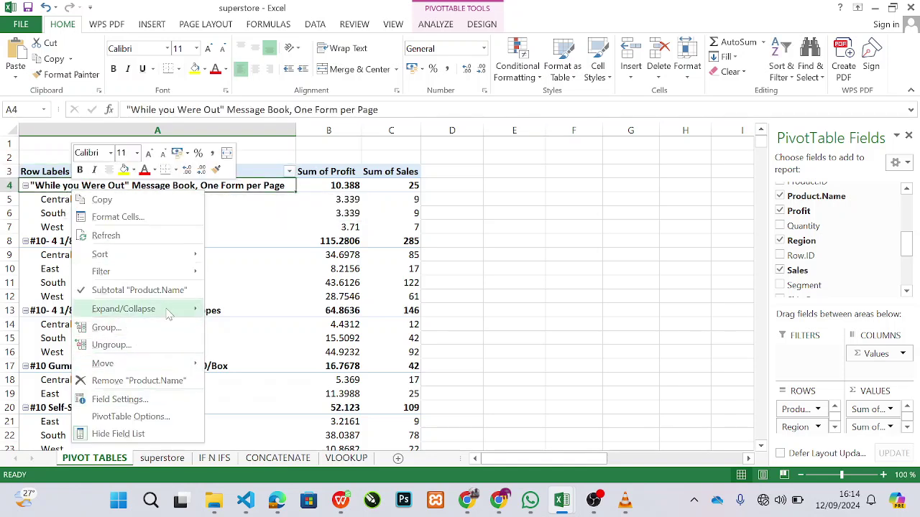
{"action": "mouse_move", "coordinate": [167, 314]}
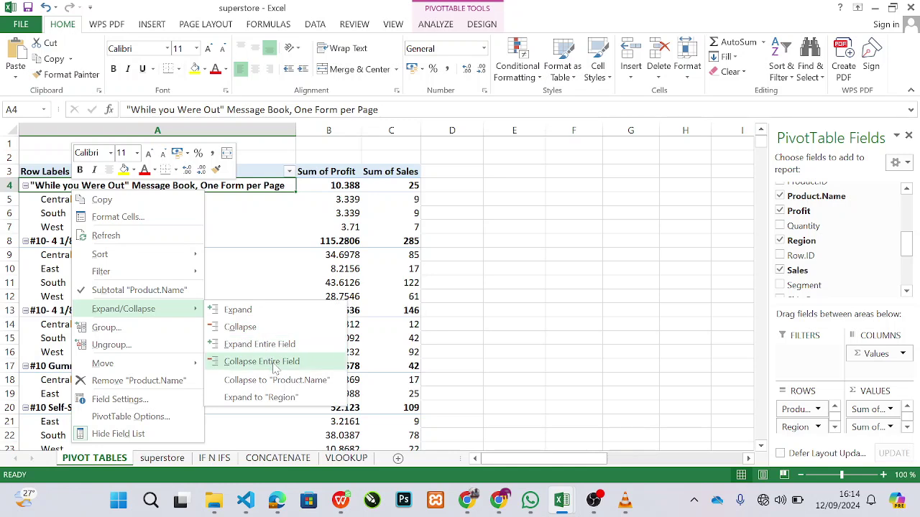
{"action": "left_click", "coordinate": [249, 332]}
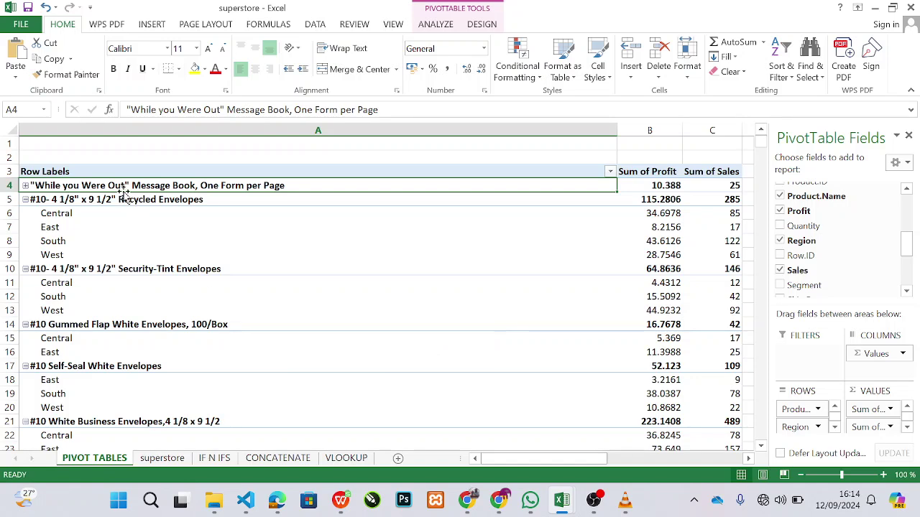
Collapse the entire Product.Name field so every product's region rows are hidden, and narrow column A.
{"action": "left_click", "coordinate": [118, 201]}
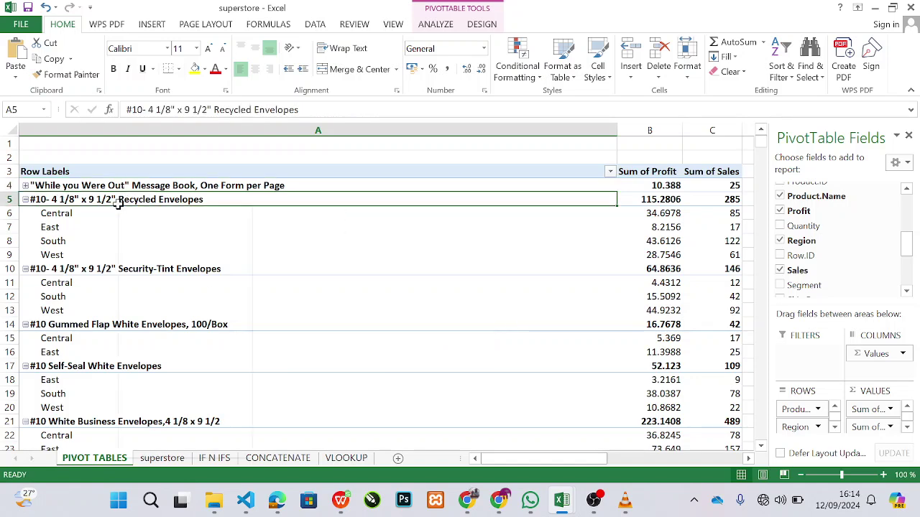
{"action": "right_click", "coordinate": [119, 202]}
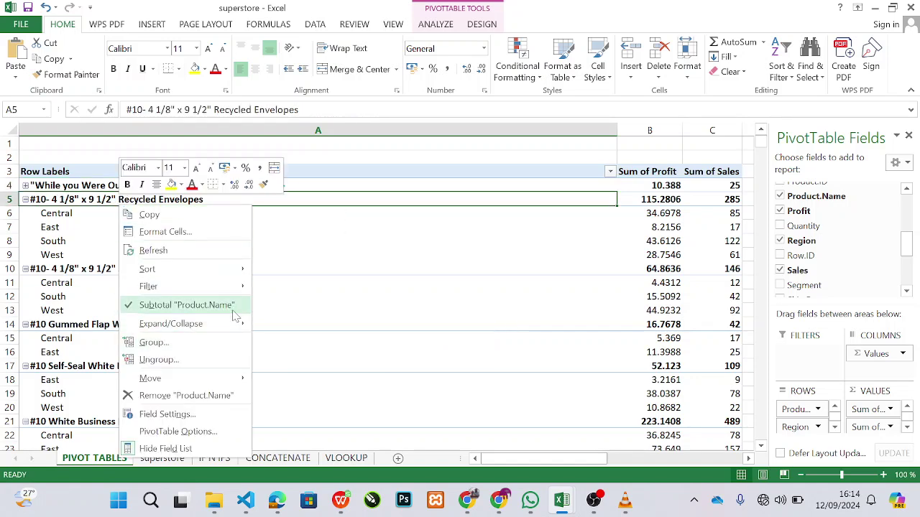
{"action": "mouse_move", "coordinate": [237, 325]}
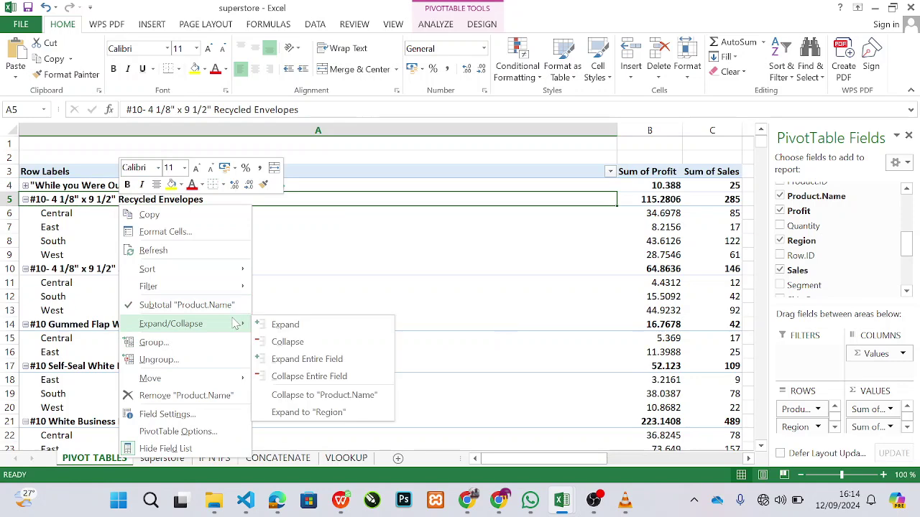
{"action": "left_click", "coordinate": [318, 384]}
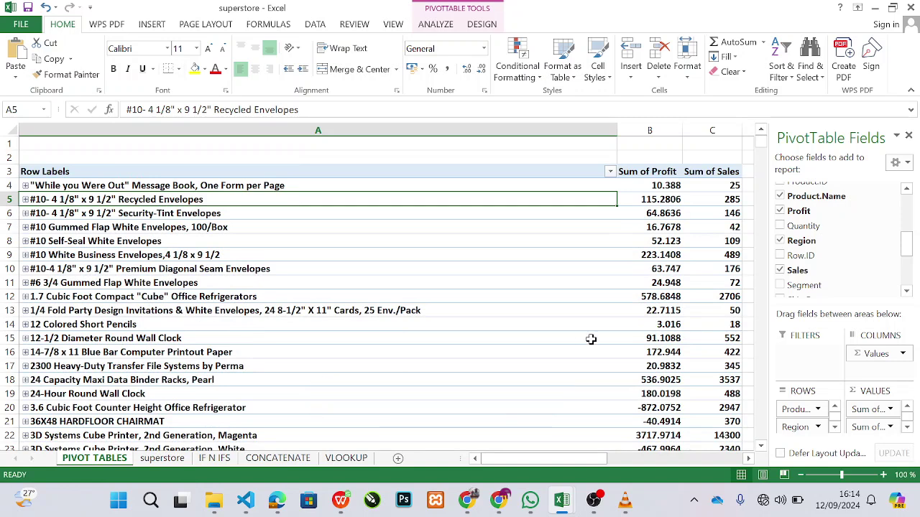
{"action": "left_click_drag", "start_coordinate": [614, 130], "coordinate": [332, 178]}
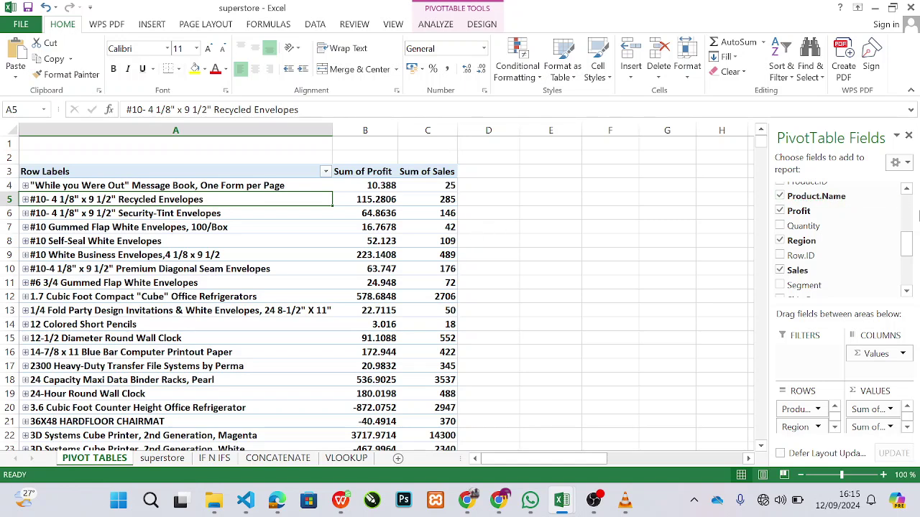
{"action": "left_click_drag", "start_coordinate": [909, 246], "coordinate": [909, 213]}
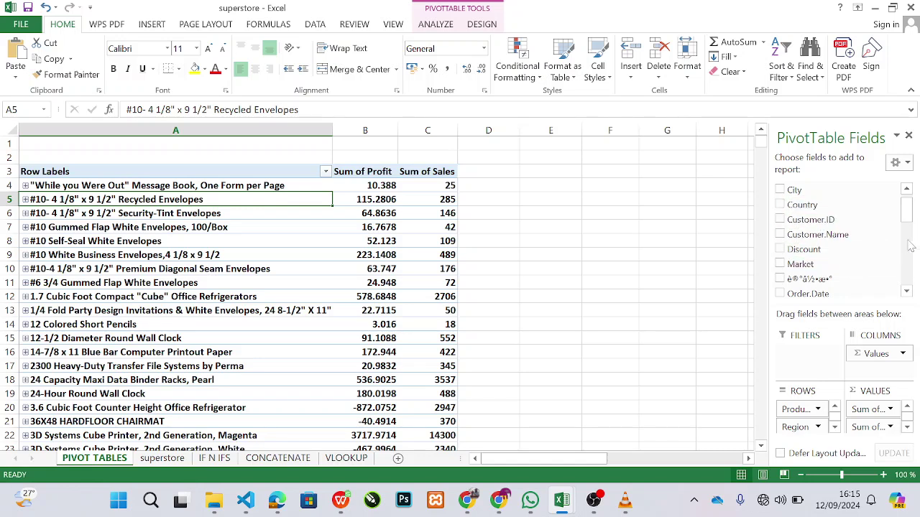
{"action": "left_click_drag", "start_coordinate": [909, 208], "coordinate": [904, 283]}
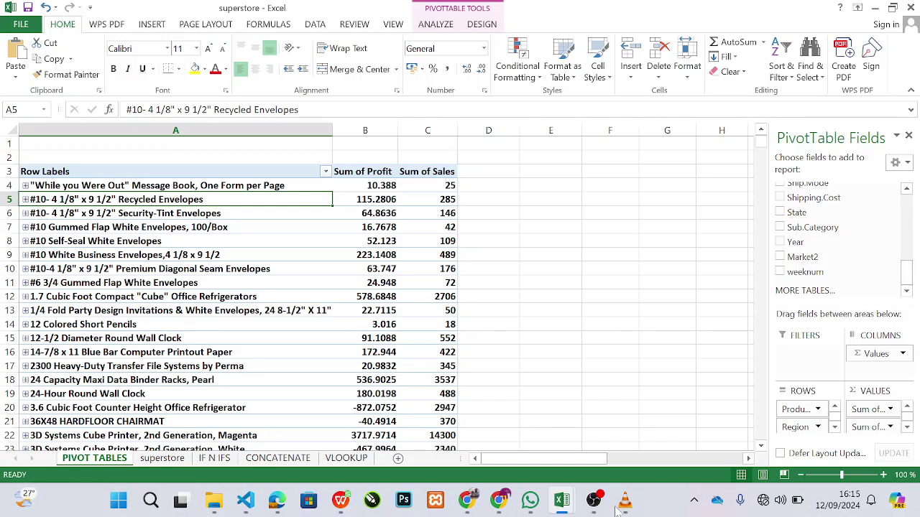
{"action": "mouse_move", "coordinate": [593, 501]}
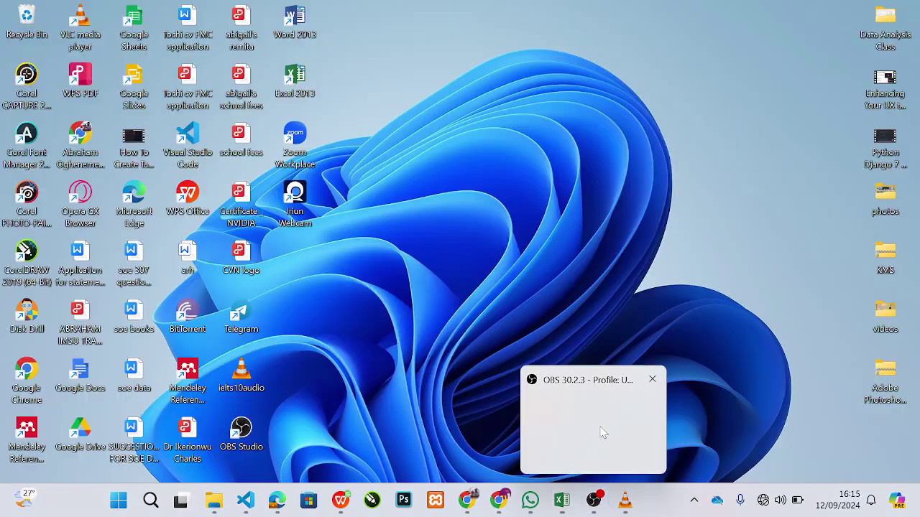
{"action": "left_click", "coordinate": [602, 435]}
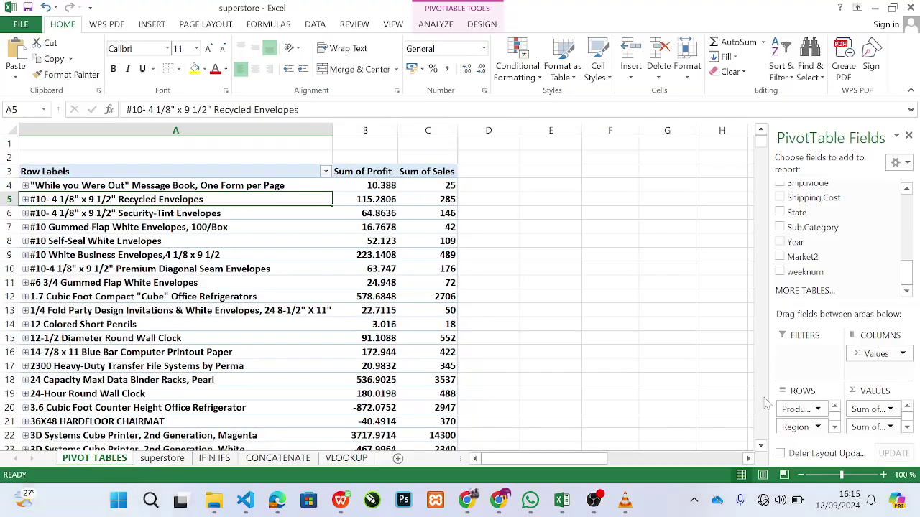